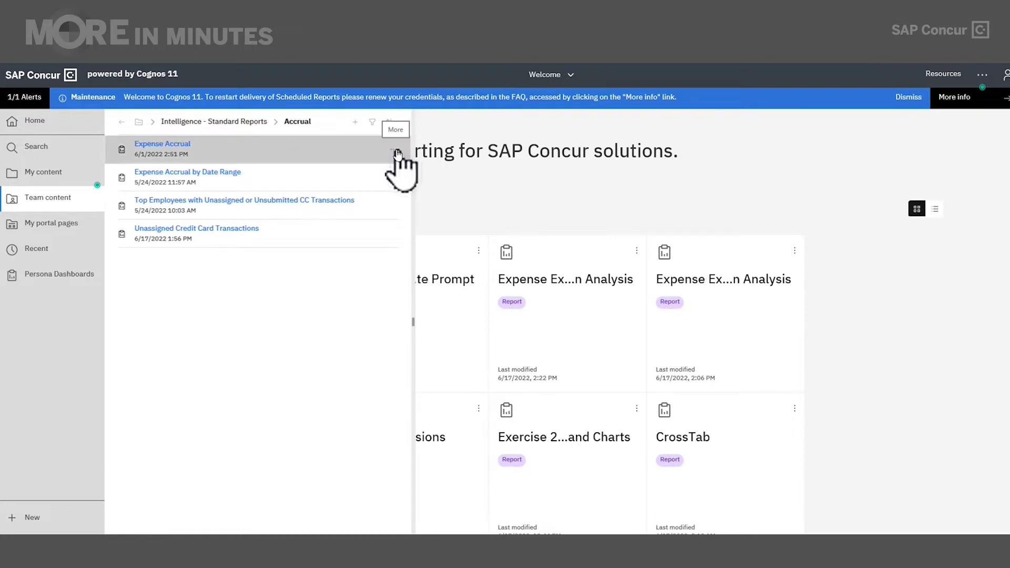
Start a new report view of Expense Accrual from its actions menu.
{"action": "left_click", "coordinate": [395, 151]}
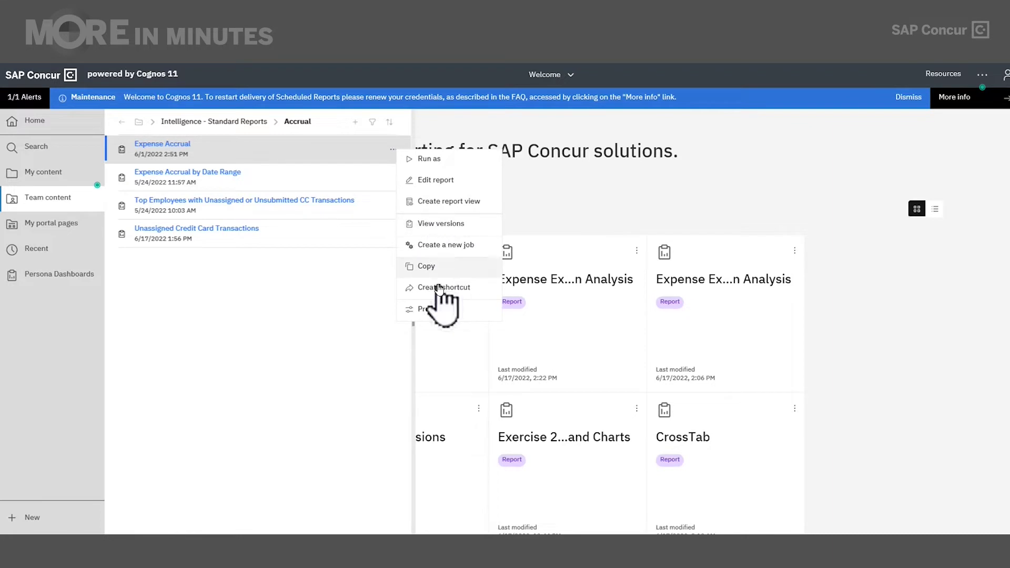
{"action": "left_click", "coordinate": [466, 204]}
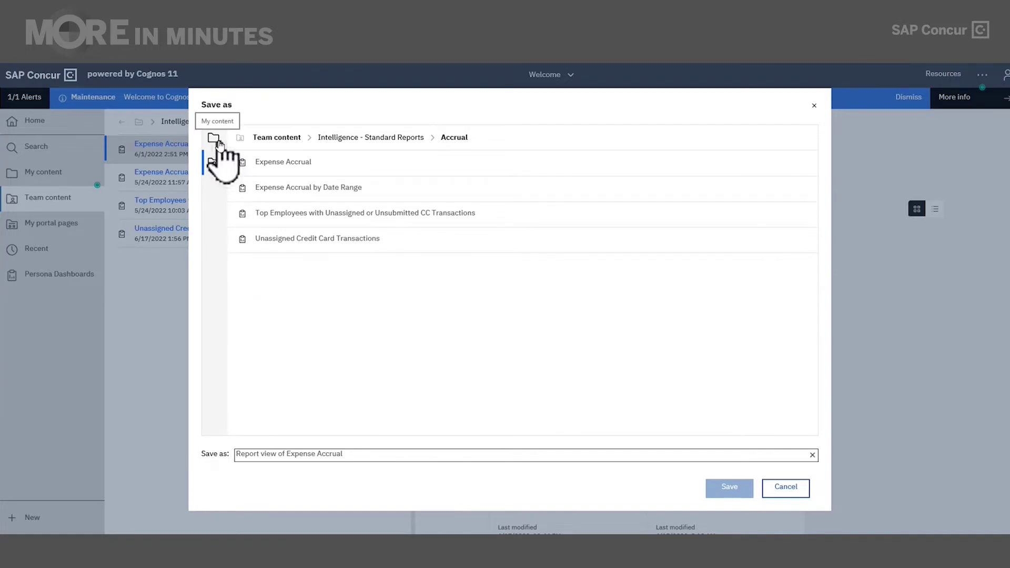
Save it in My content's ***AS*** folder as 'Report view of Expense Accrual - Cash'.
{"action": "left_click", "coordinate": [215, 162]}
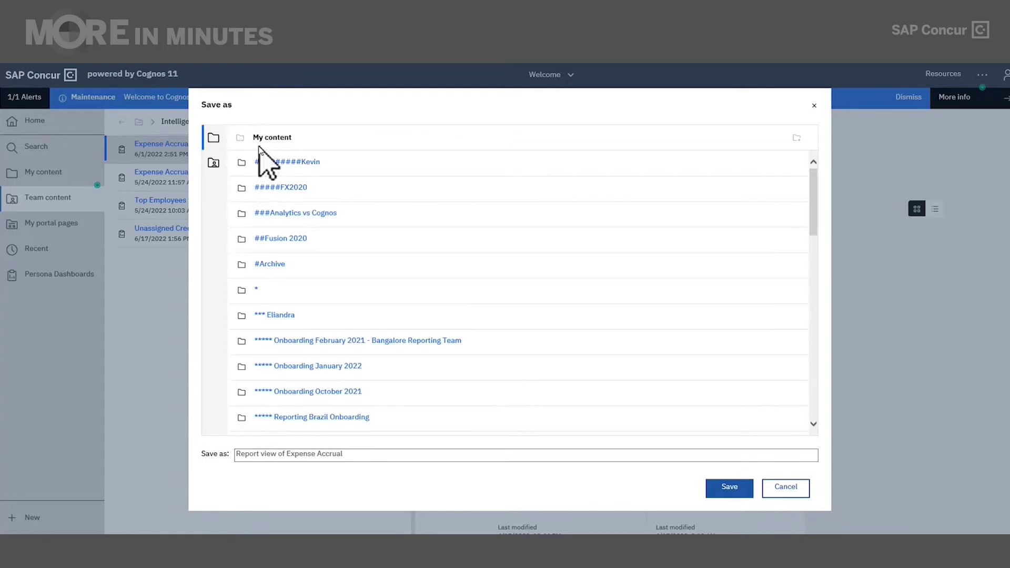
{"action": "left_click", "coordinate": [271, 187]}
{"action": "scroll", "coordinate": [292, 304], "scroll_direction": "down", "scroll_amount": 3}
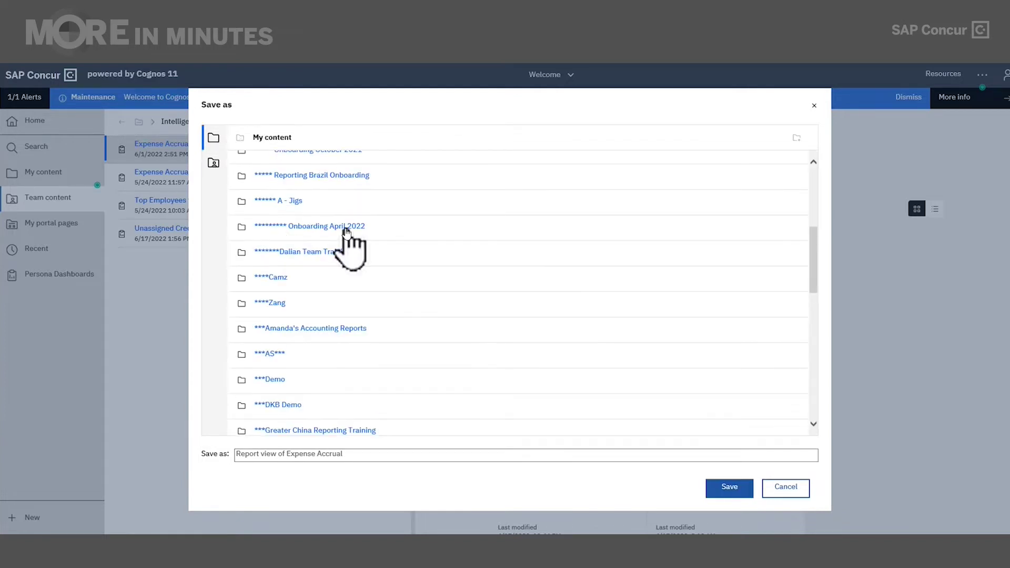
{"action": "scroll", "coordinate": [383, 371], "scroll_direction": "up", "scroll_amount": 3}
{"action": "left_click", "coordinate": [392, 367]}
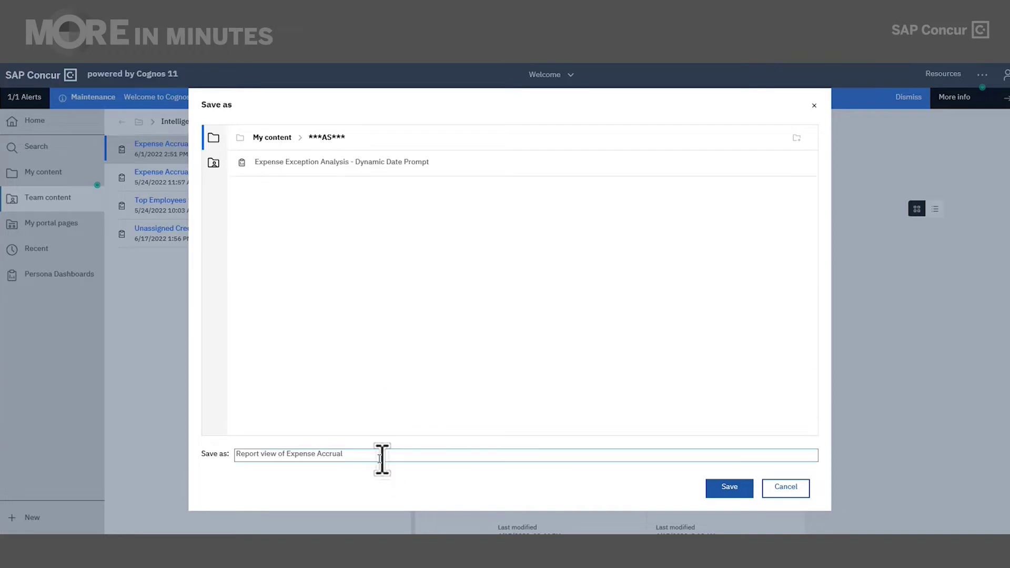
{"action": "left_click", "coordinate": [381, 456]}
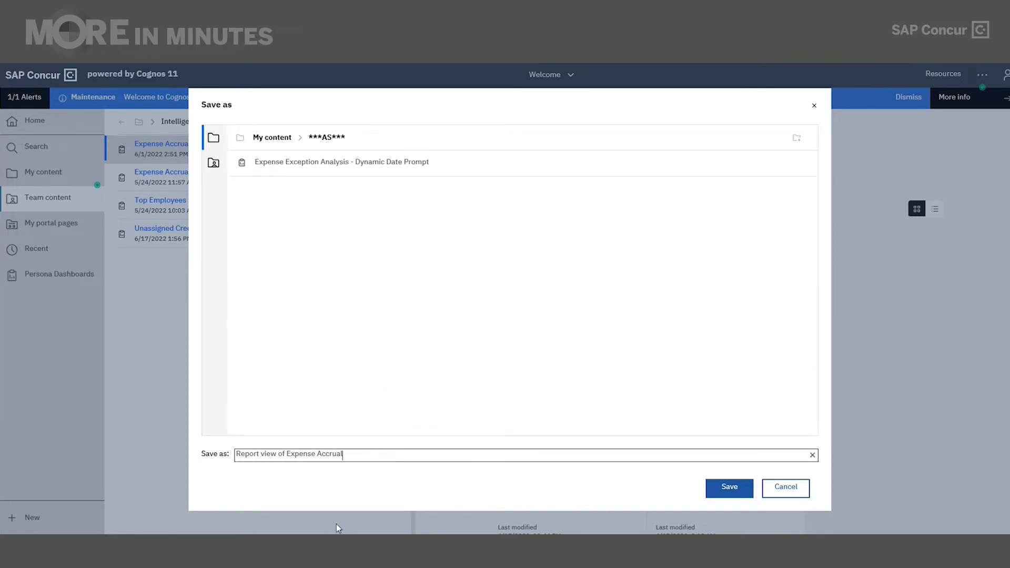
{"action": "type", "text": "Cash"}
{"action": "left_click", "coordinate": [745, 496]}
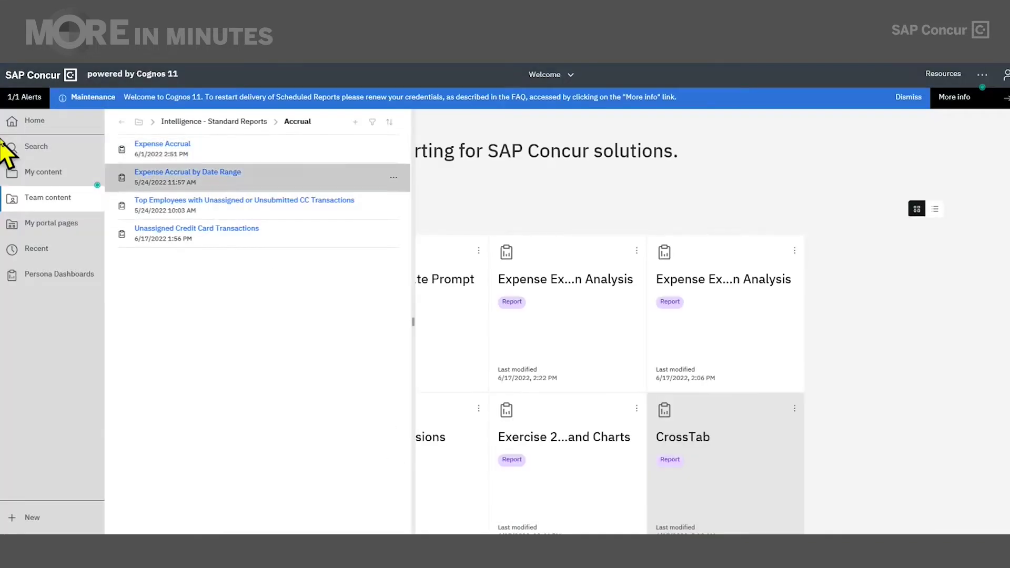
Show the Cash report view's schedules via its Properties in My content.
{"action": "left_click", "coordinate": [33, 176]}
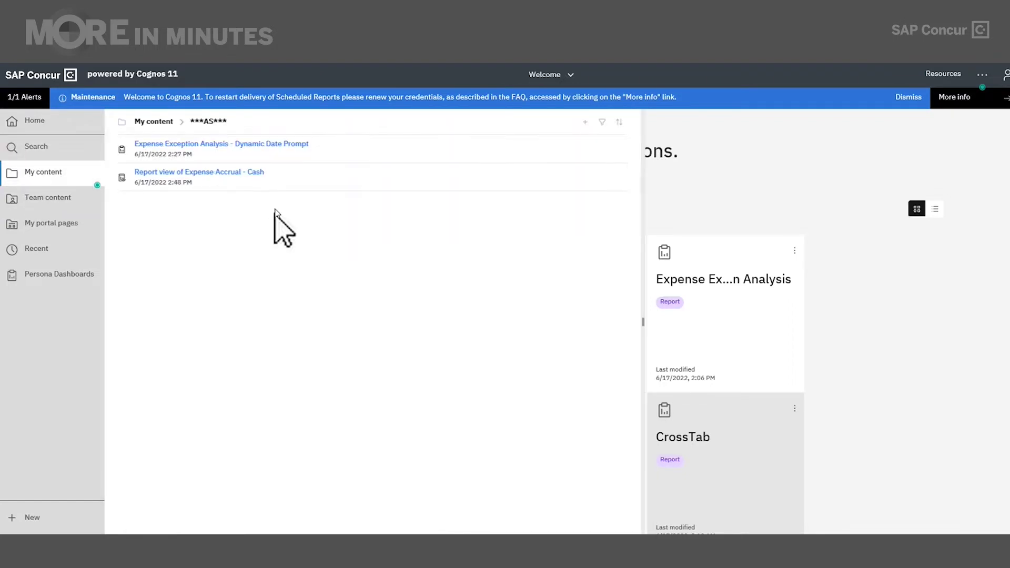
{"action": "left_click", "coordinate": [624, 179]}
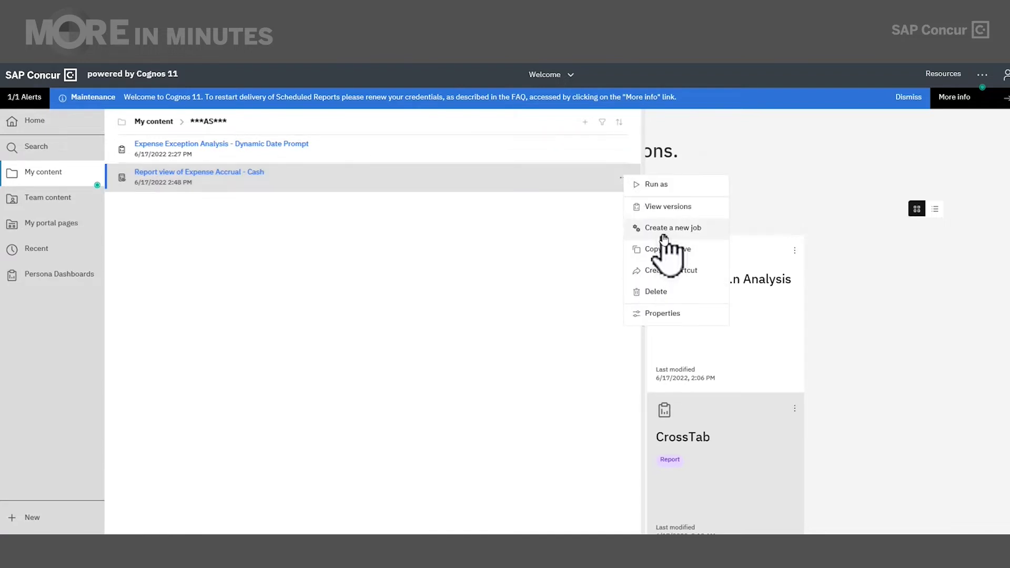
{"action": "left_click", "coordinate": [661, 314]}
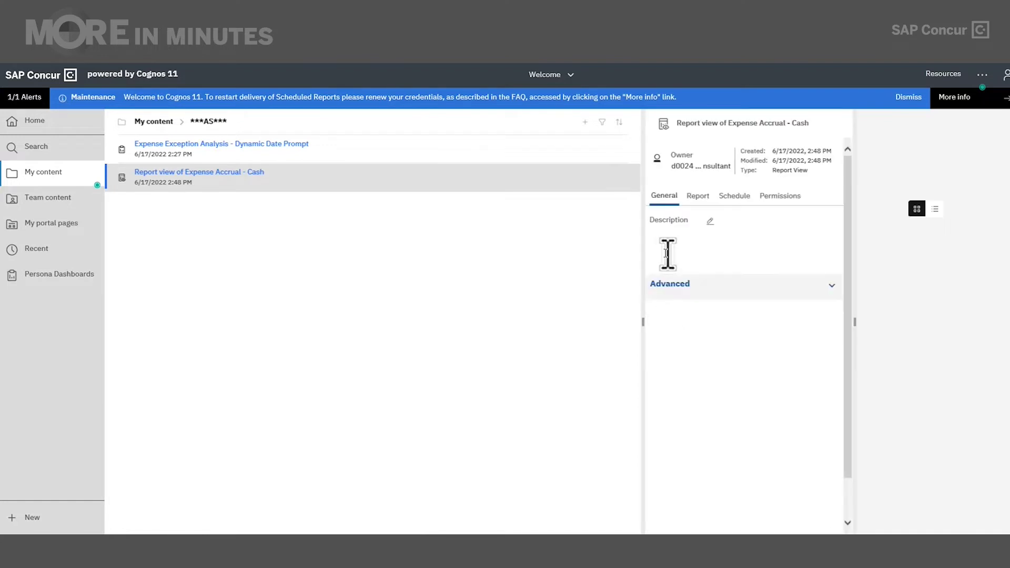
{"action": "left_click", "coordinate": [734, 198]}
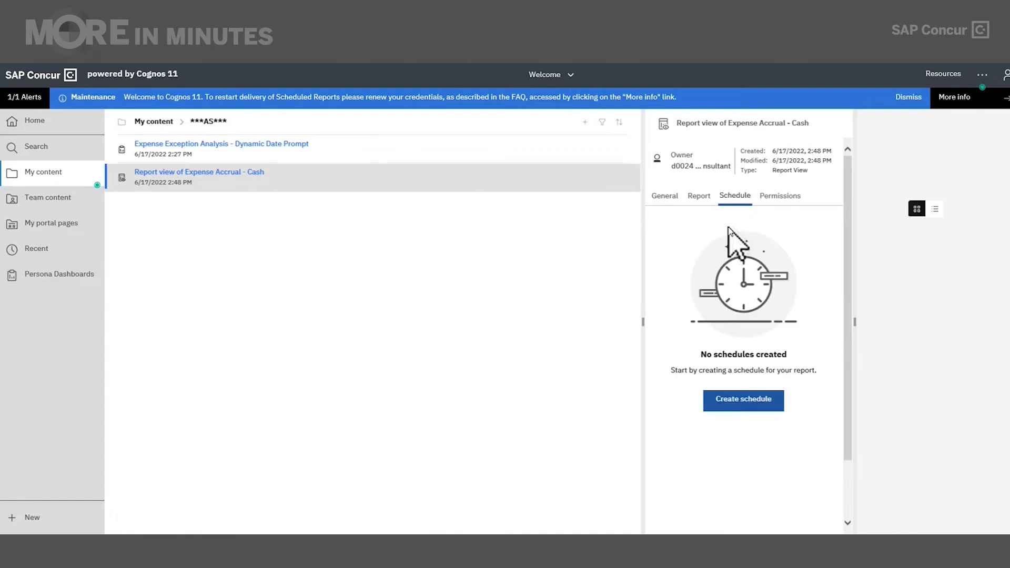
Create a weekly schedule whose output format is Excel only, with HTML dropped.
{"action": "left_click", "coordinate": [748, 402]}
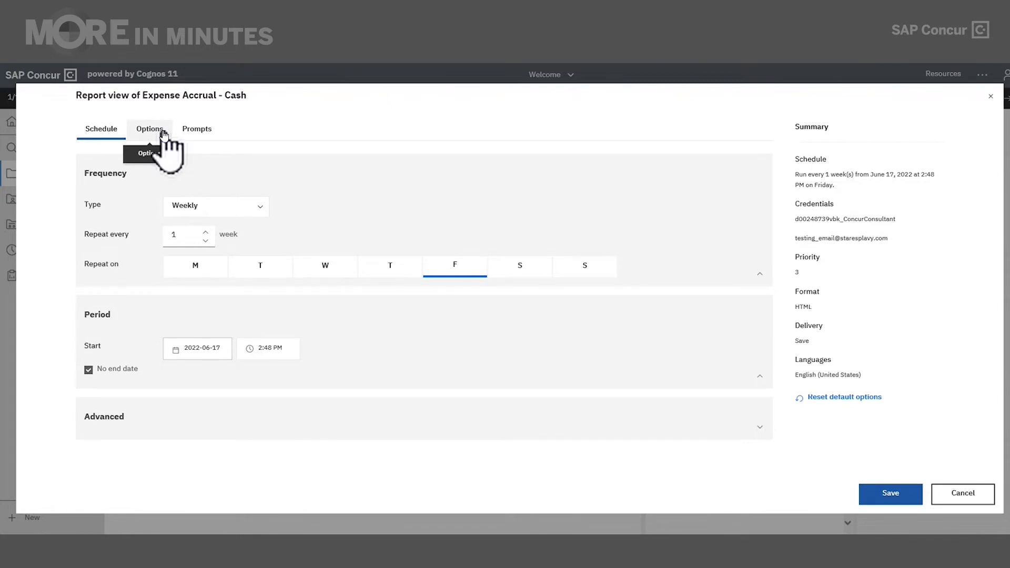
{"action": "left_click", "coordinate": [162, 132]}
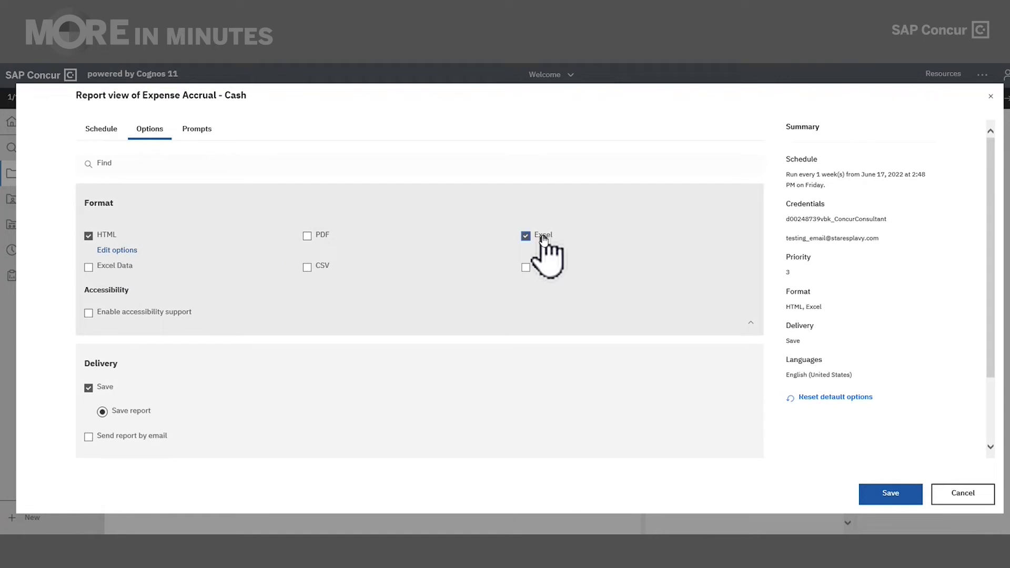
{"action": "left_click", "coordinate": [94, 236]}
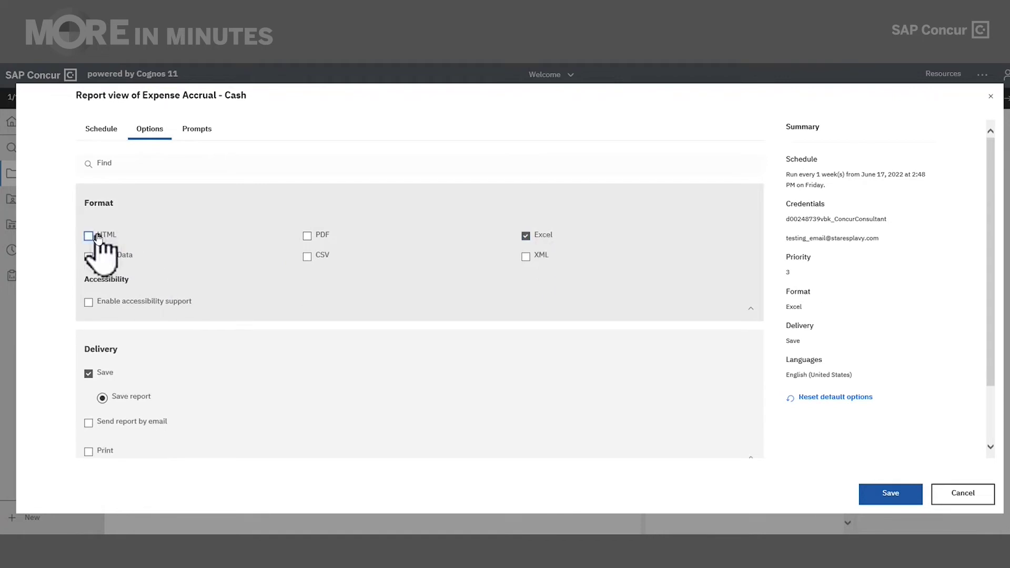
{"action": "scroll", "coordinate": [142, 387], "scroll_direction": "down", "scroll_amount": 2}
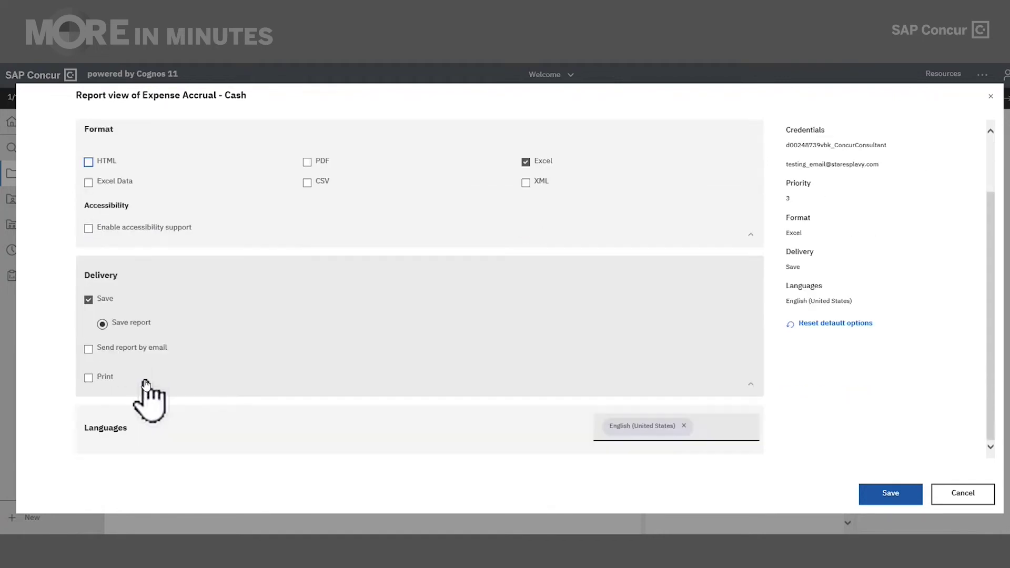
Email the scheduled report to a new recipient address with a Cash Payments note.
{"action": "left_click", "coordinate": [127, 351]}
{"action": "scroll", "coordinate": [146, 378], "scroll_direction": "down", "scroll_amount": 1}
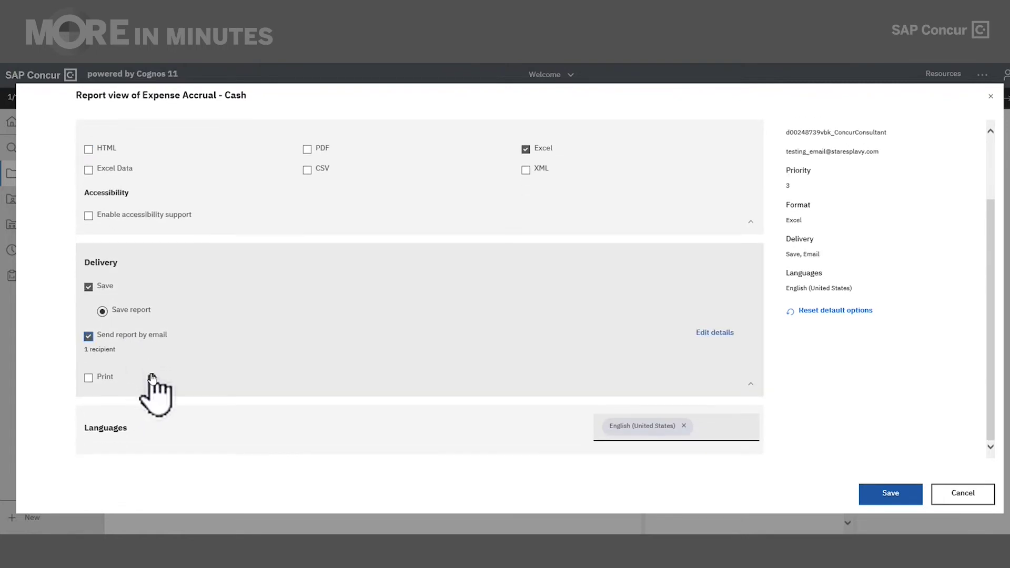
{"action": "left_click", "coordinate": [714, 333]}
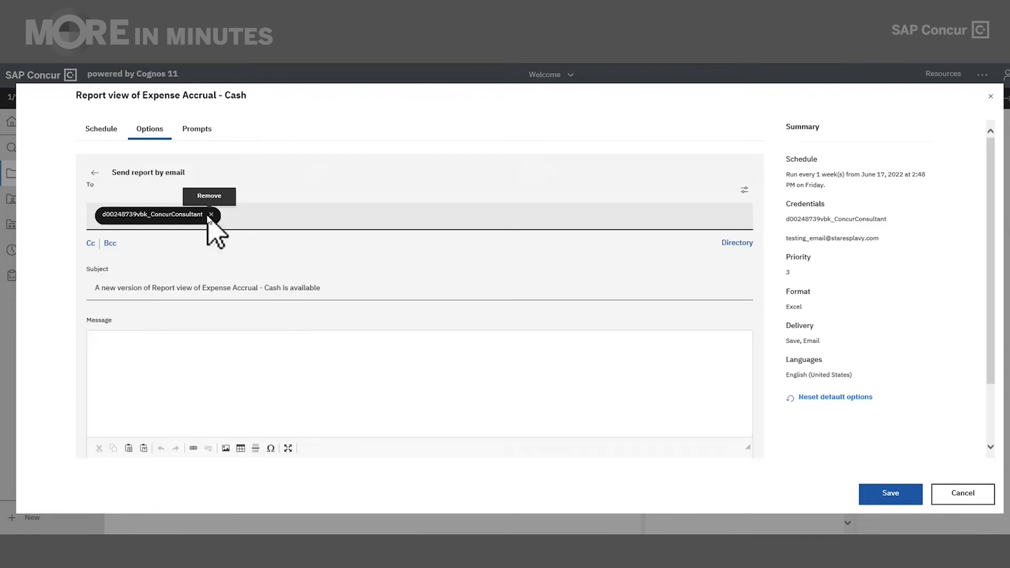
{"action": "left_click", "coordinate": [211, 215]}
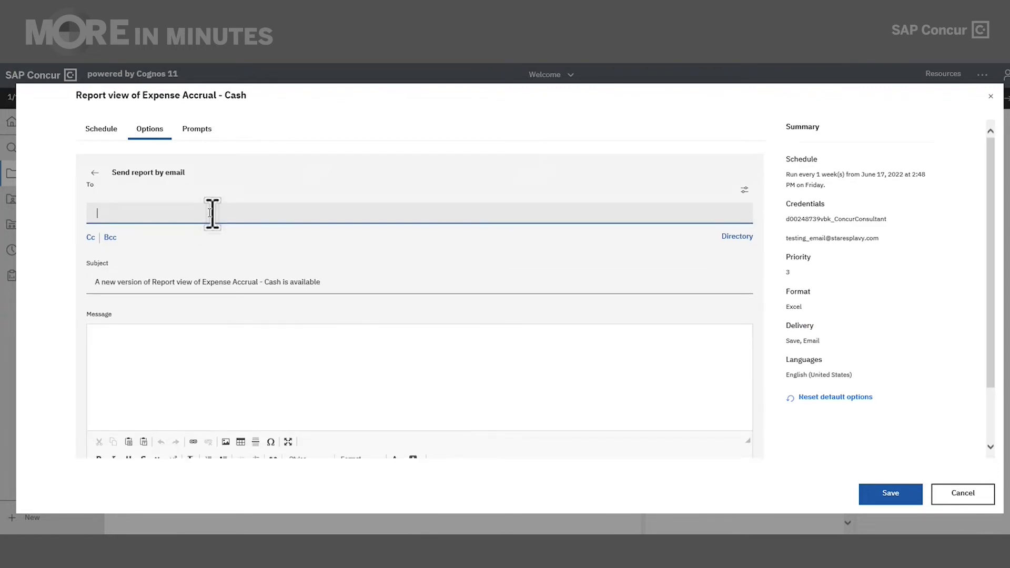
{"action": "left_click", "coordinate": [251, 341]}
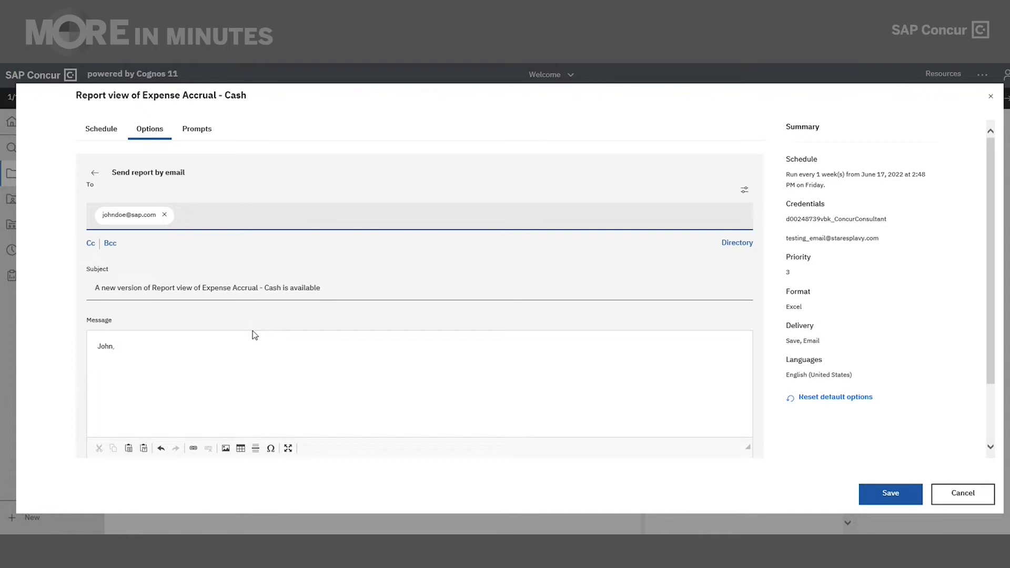
{"action": "type", "text": "Attached is the Cash Payments."}
{"action": "scroll", "coordinate": [389, 331], "scroll_direction": "down", "scroll_amount": 2}
Set the schedule's Payment Types prompt value to Cash.
{"action": "left_click", "coordinate": [198, 130]}
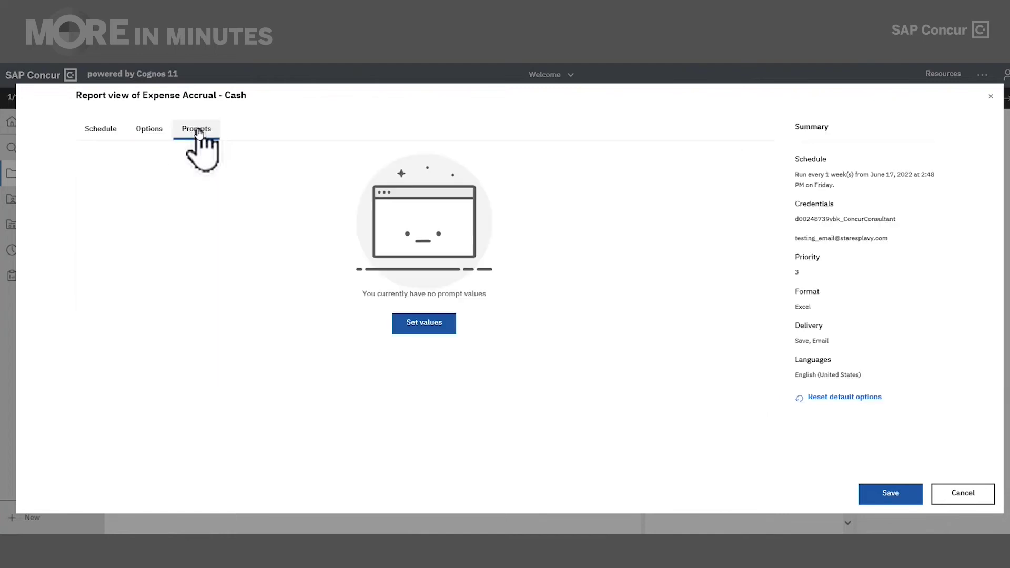
{"action": "left_click", "coordinate": [407, 324]}
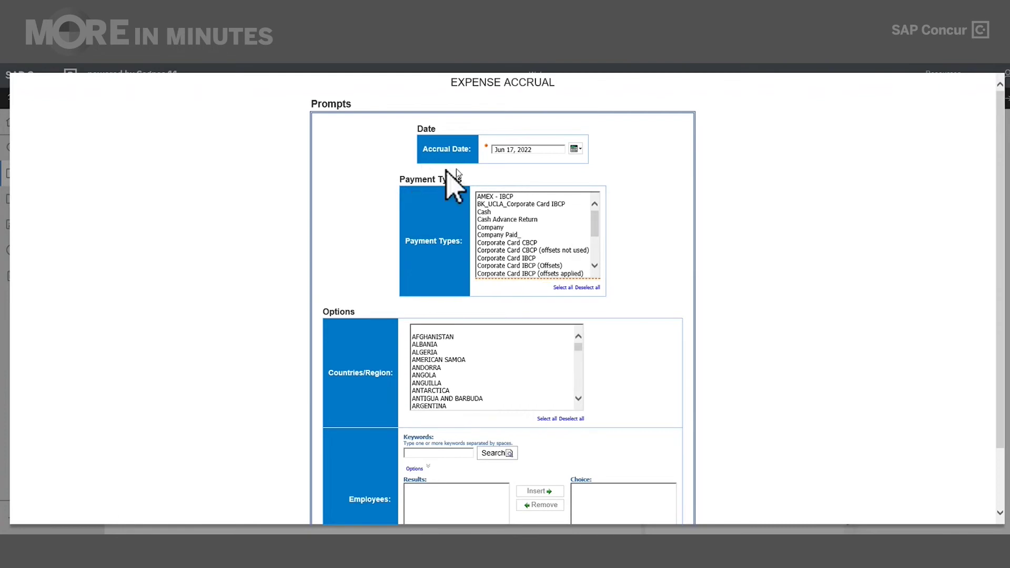
{"action": "left_click", "coordinate": [490, 212]}
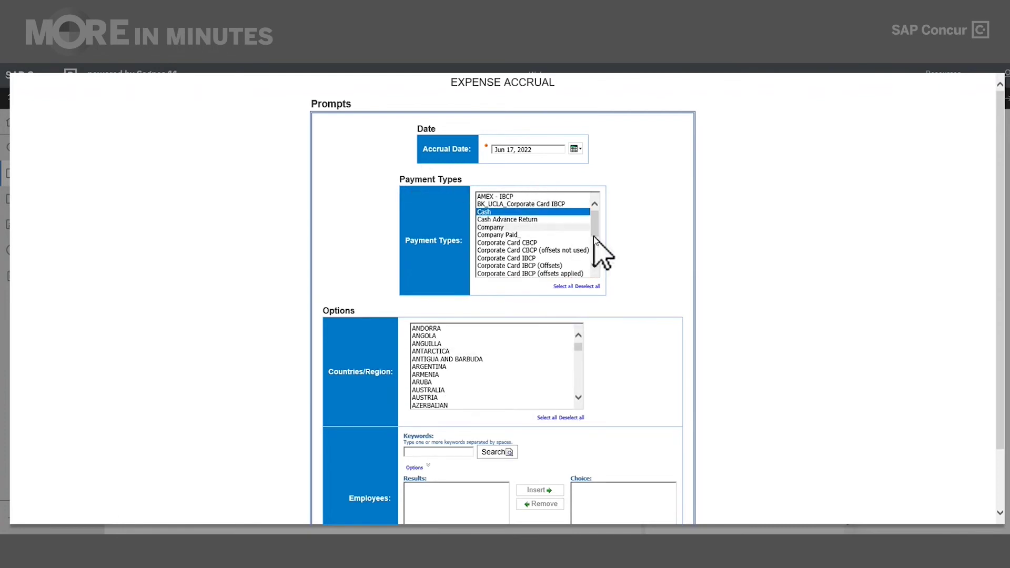
{"action": "scroll", "coordinate": [647, 317], "scroll_direction": "down", "scroll_amount": 2}
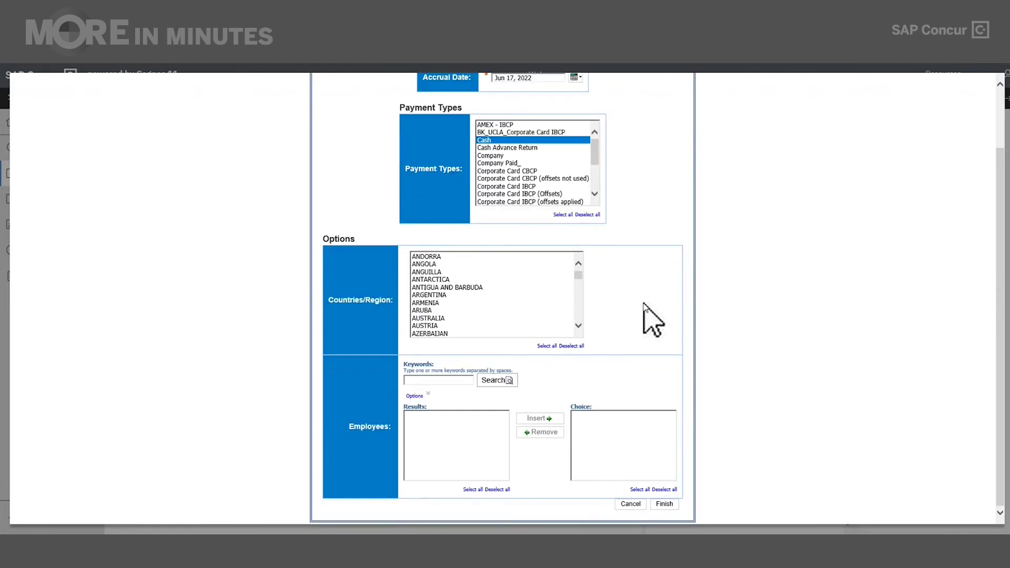
{"action": "left_click", "coordinate": [664, 504]}
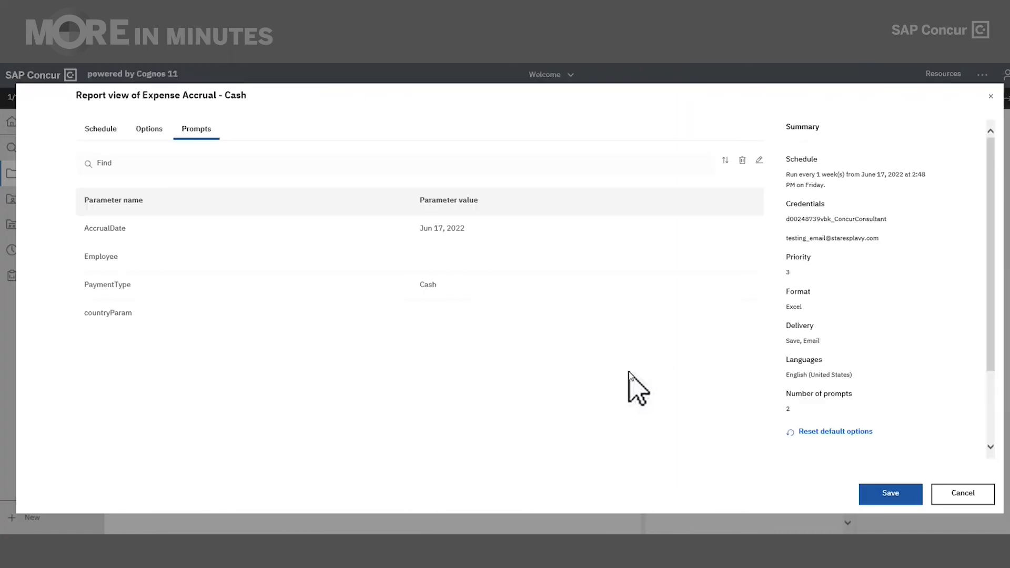
Save the new weekly schedule for the Cash report view.
{"action": "left_click", "coordinate": [890, 504]}
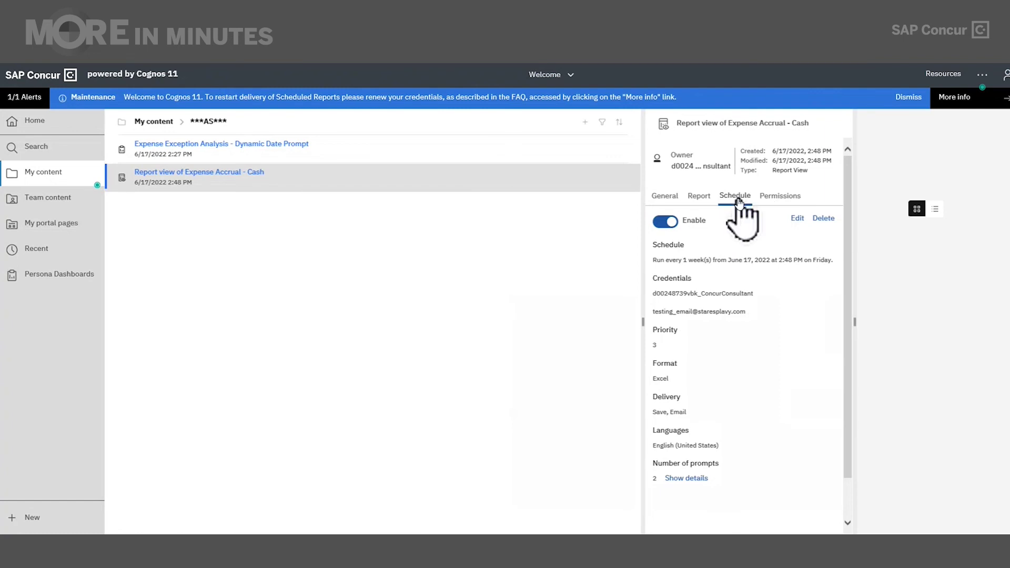
{"action": "scroll", "coordinate": [754, 259], "scroll_direction": "down", "scroll_amount": 2}
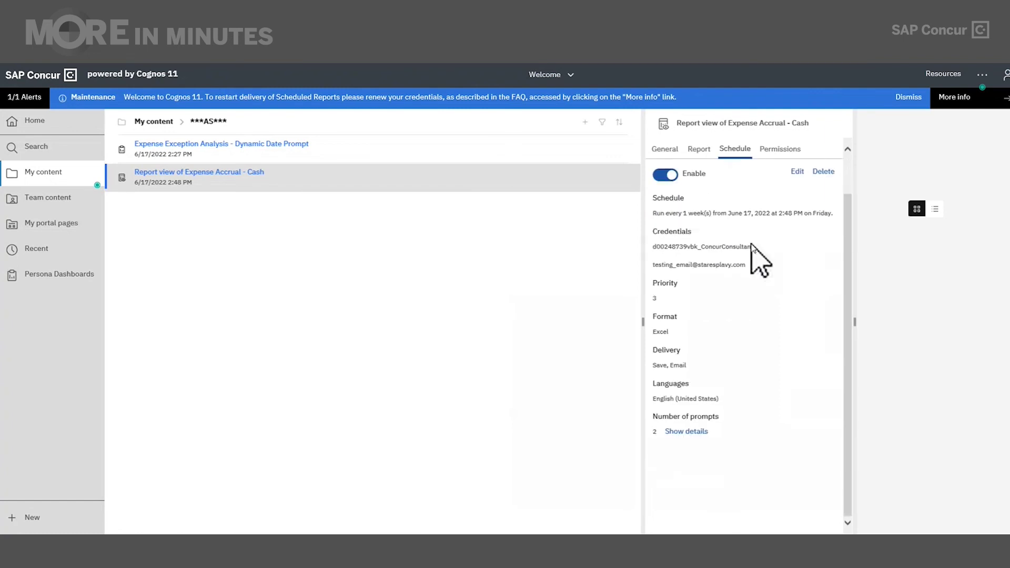
{"action": "scroll", "coordinate": [773, 219], "scroll_direction": "up", "scroll_amount": 1}
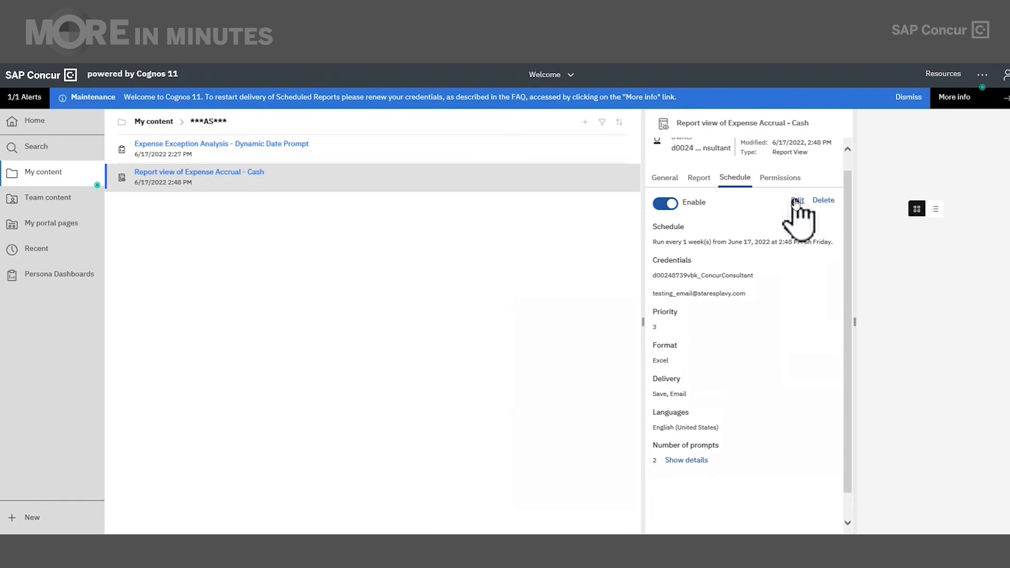
Re-edit the schedule, confirm its email and Cash prompt settings, and save it as updated.
{"action": "left_click", "coordinate": [797, 201]}
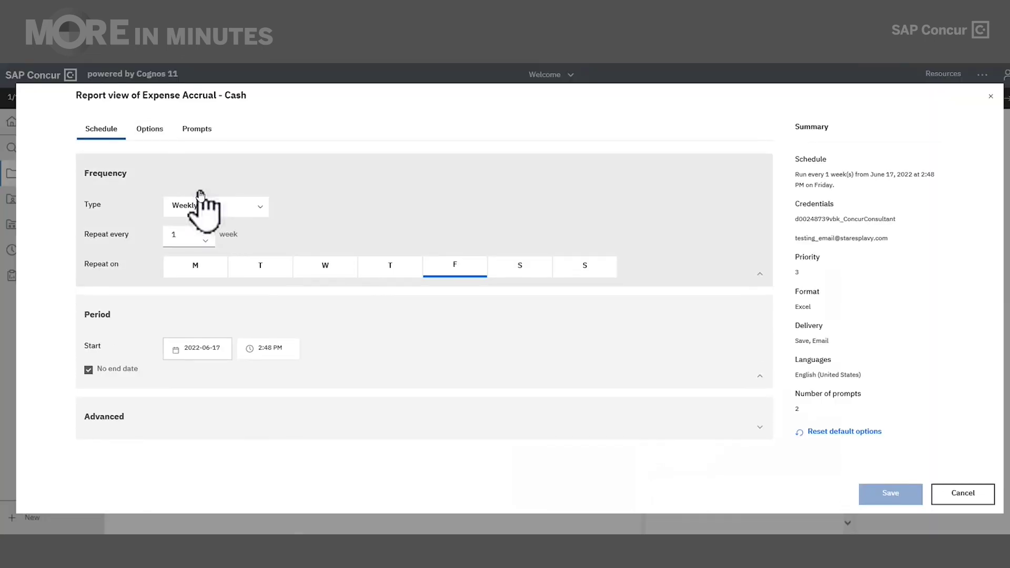
{"action": "left_click", "coordinate": [150, 129]}
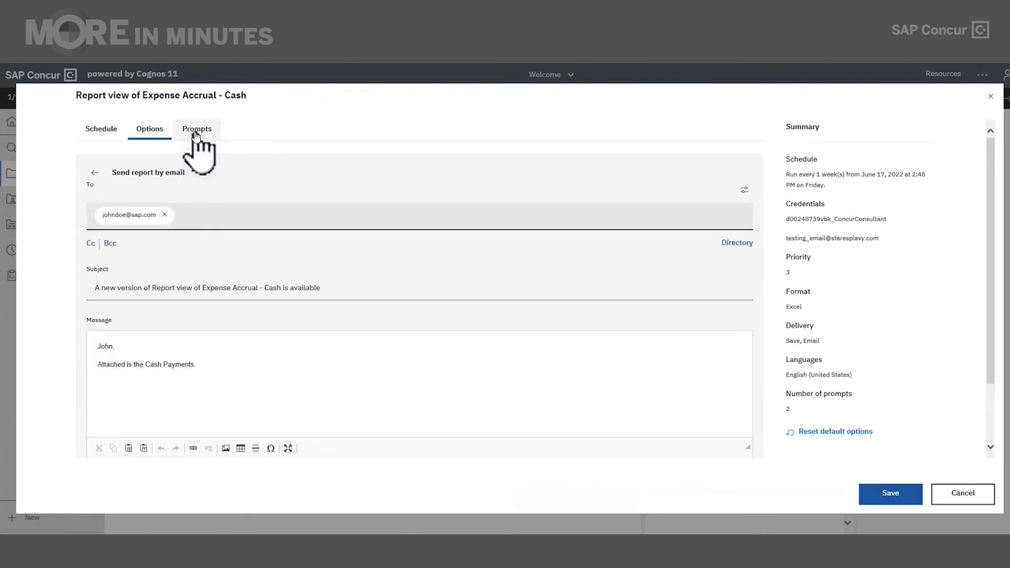
{"action": "left_click", "coordinate": [197, 134]}
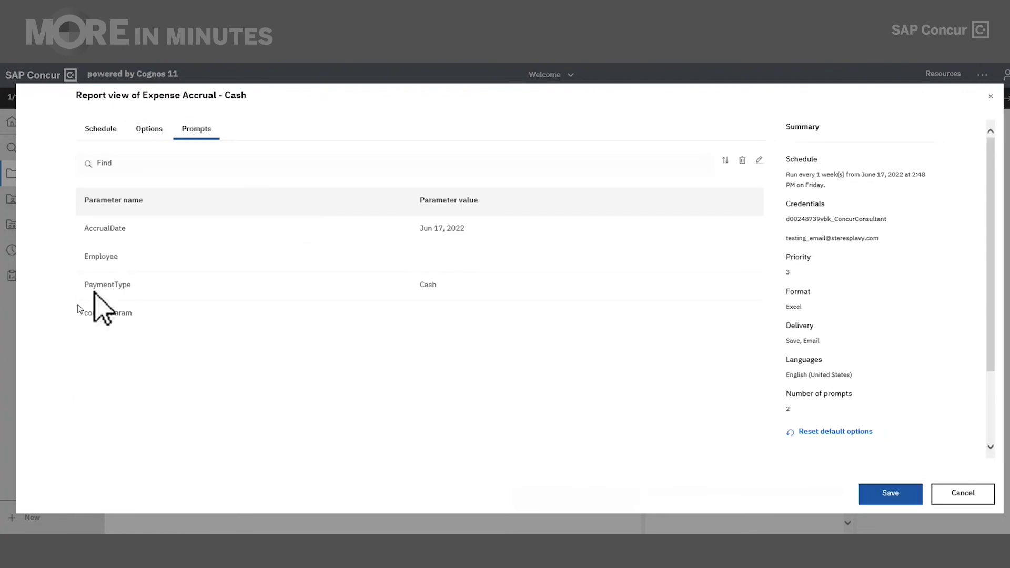
{"action": "left_click", "coordinate": [868, 496]}
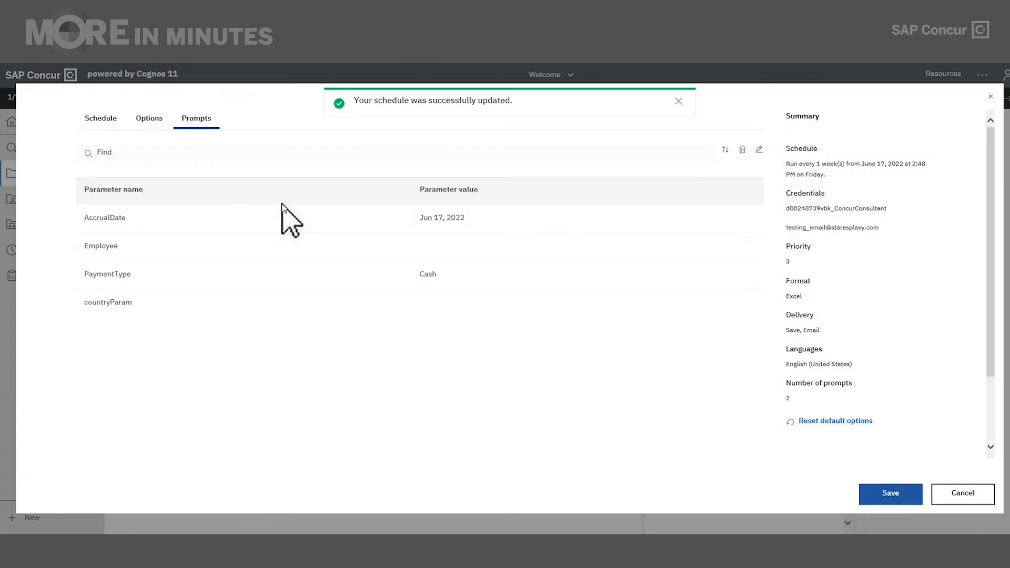